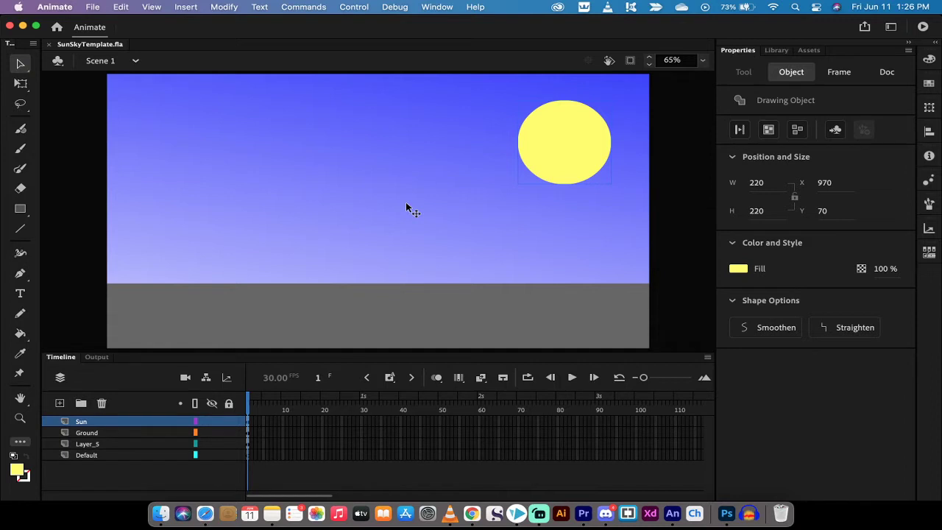
# Check the keyframe insertion options, then rename the Layer_5 layer to BG.
pyautogui.click(390, 377)
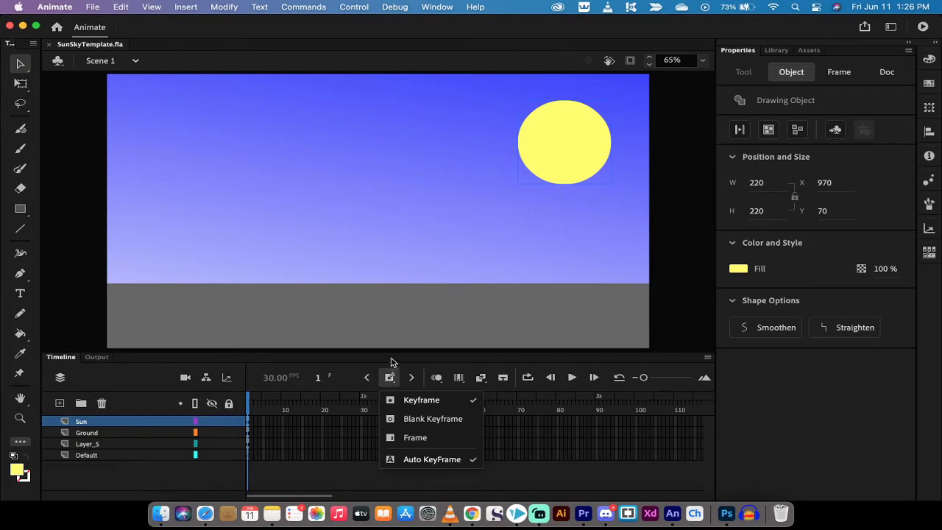
pyautogui.click(391, 362)
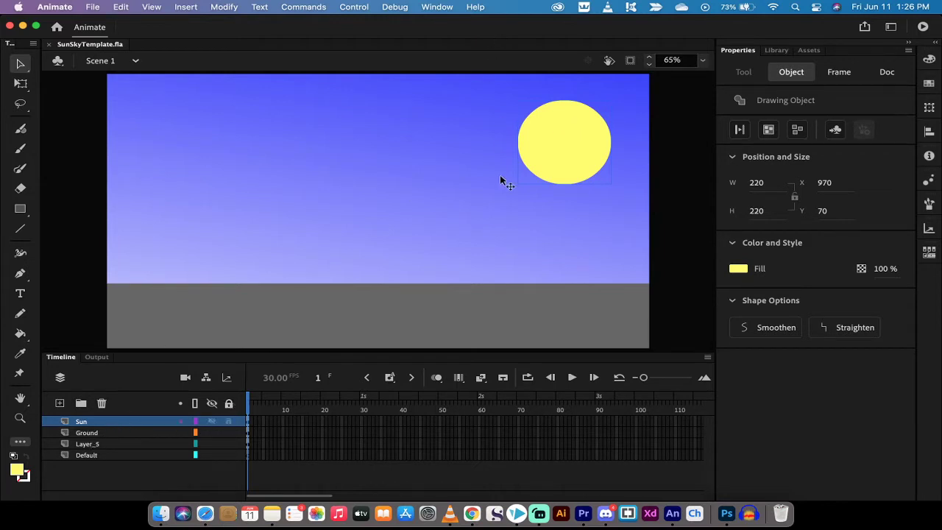
pyautogui.doubleClick(86, 444)
pyautogui.write('BG')
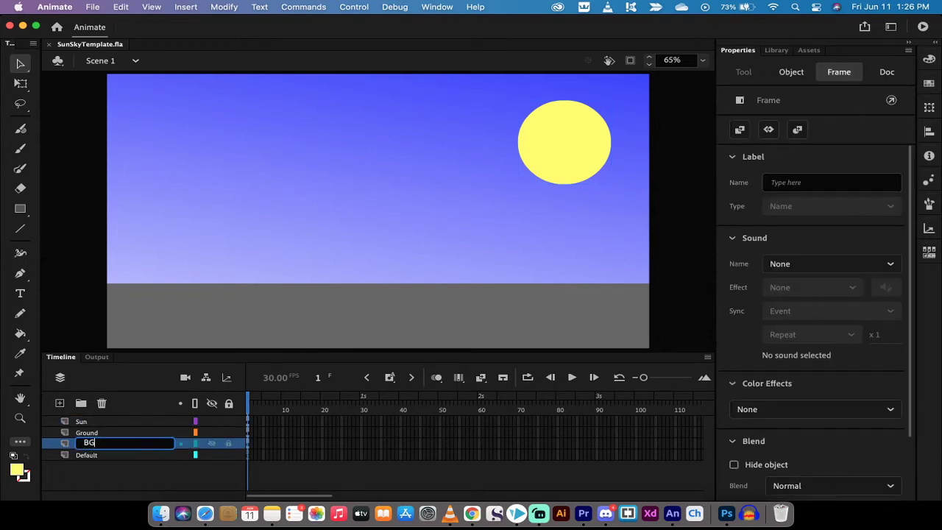
pyautogui.press('Return')
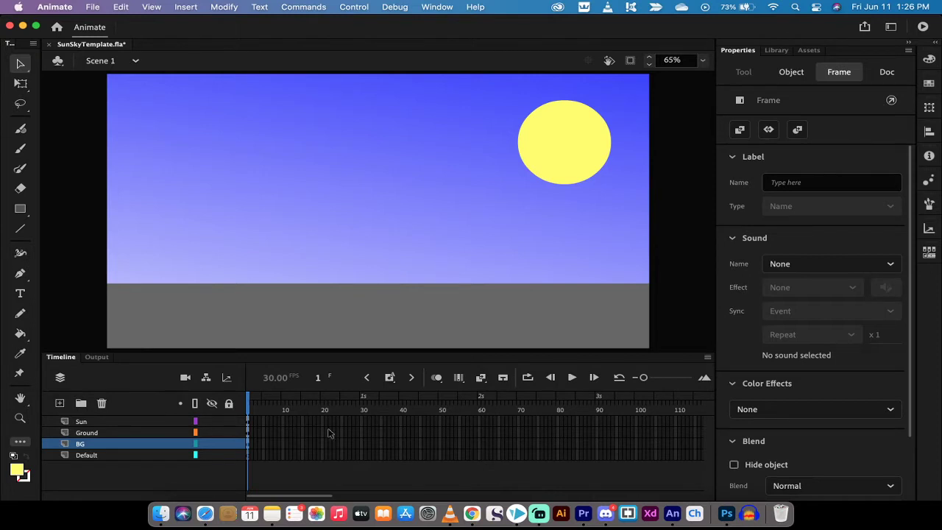
# Select frame 150 on the Sun, Ground, BG and Default layers together.
pyautogui.hscroll(5, 328, 433)
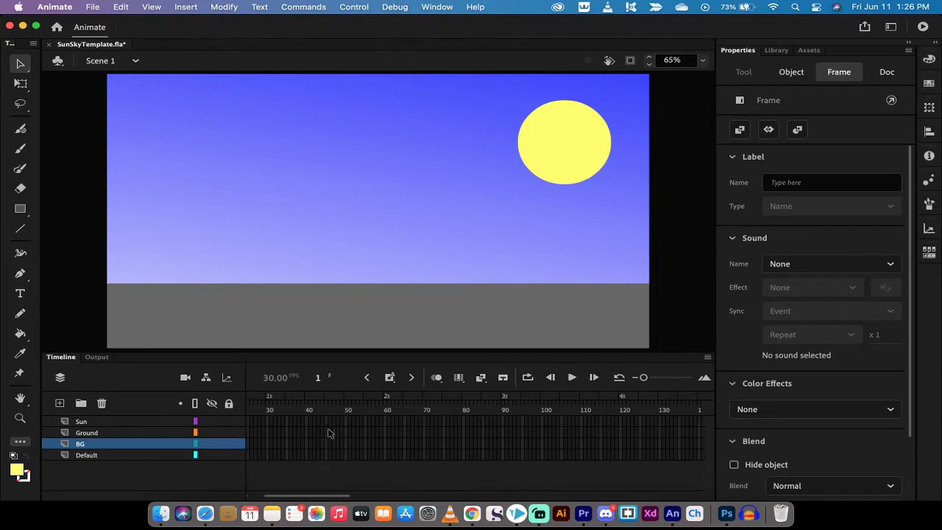
pyautogui.hscroll(2, 329, 433)
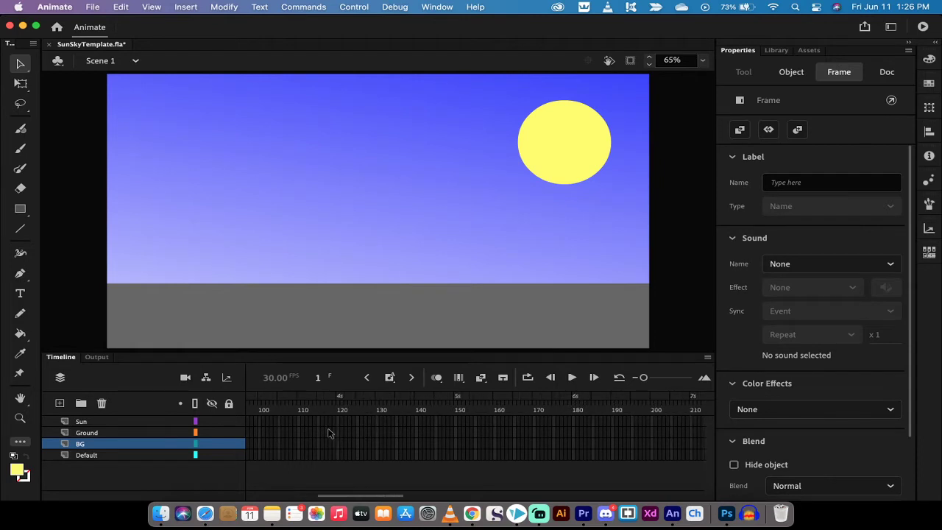
pyautogui.hscroll(-7, 329, 433)
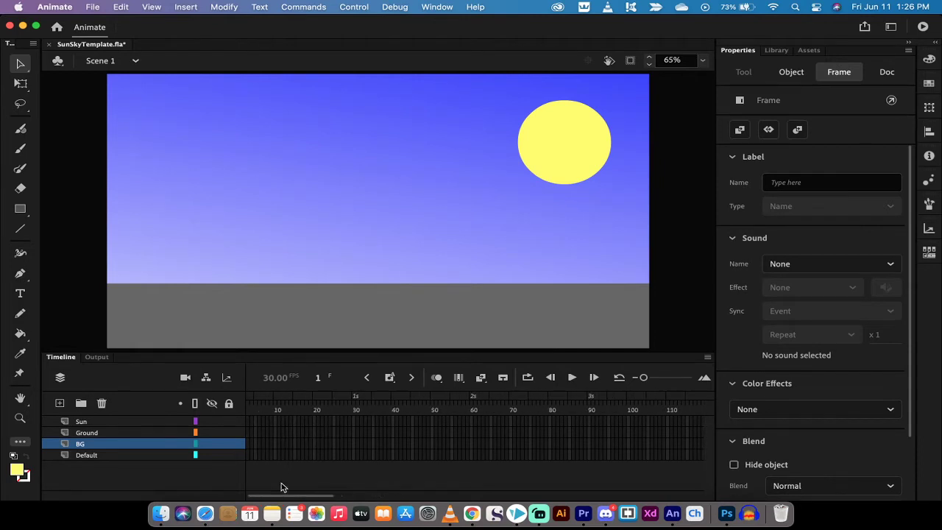
pyautogui.hscroll(7, 399, 446)
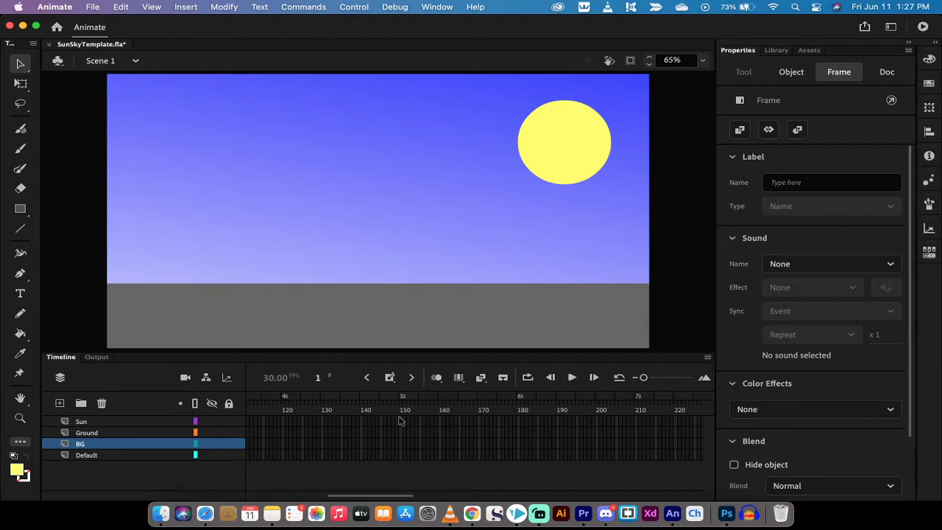
pyautogui.click(400, 421)
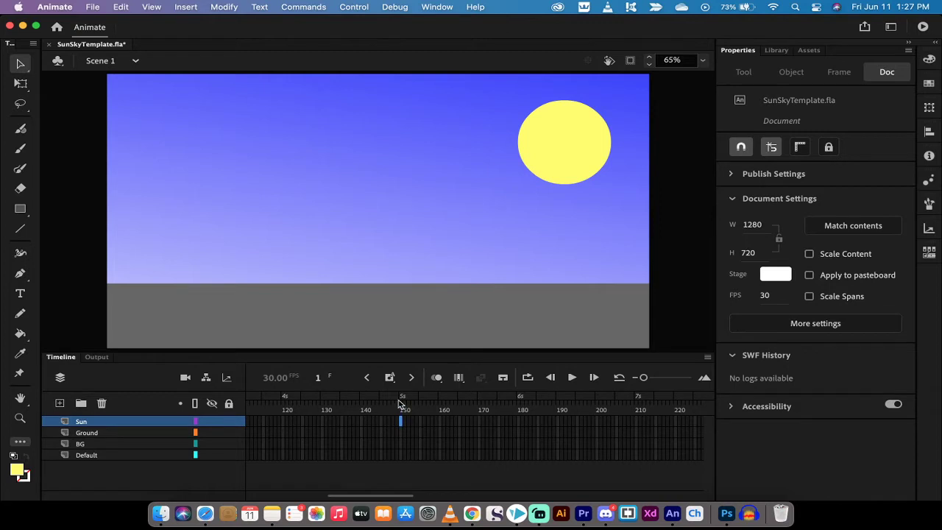
pyautogui.click(401, 455)
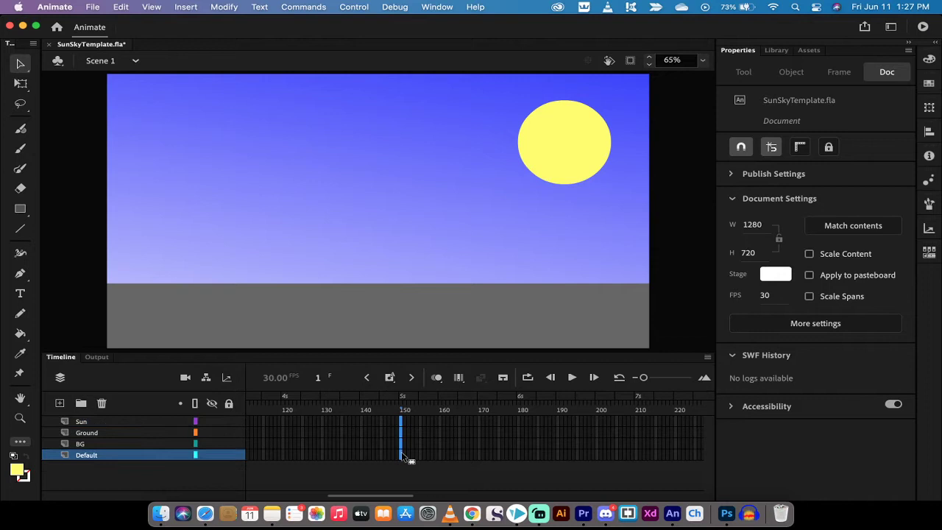
# Insert keyframes at frame 150 on all four layers and bring the playhead back toward frame 1.
pyautogui.click(390, 380)
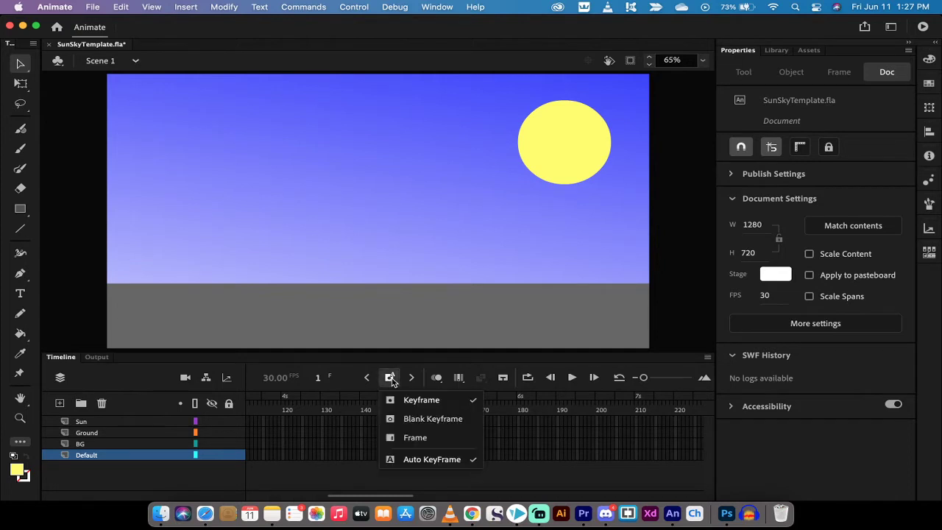
pyautogui.click(423, 401)
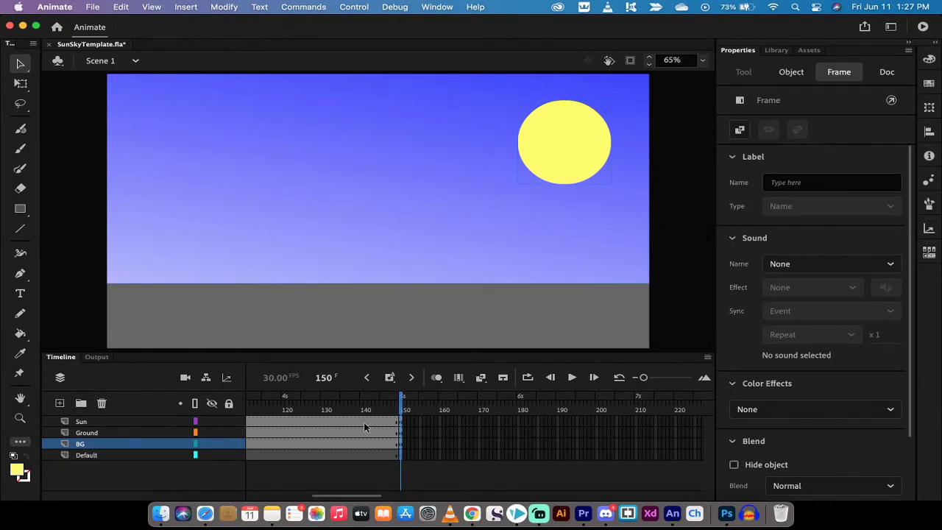
pyautogui.hscroll(-5, 356, 432)
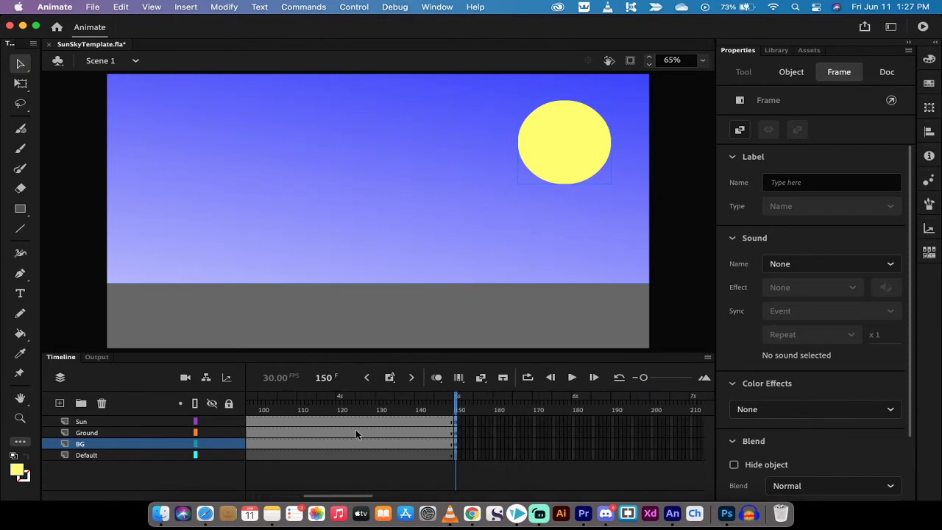
pyautogui.hscroll(-5, 356, 433)
pyautogui.hscroll(7, 356, 432)
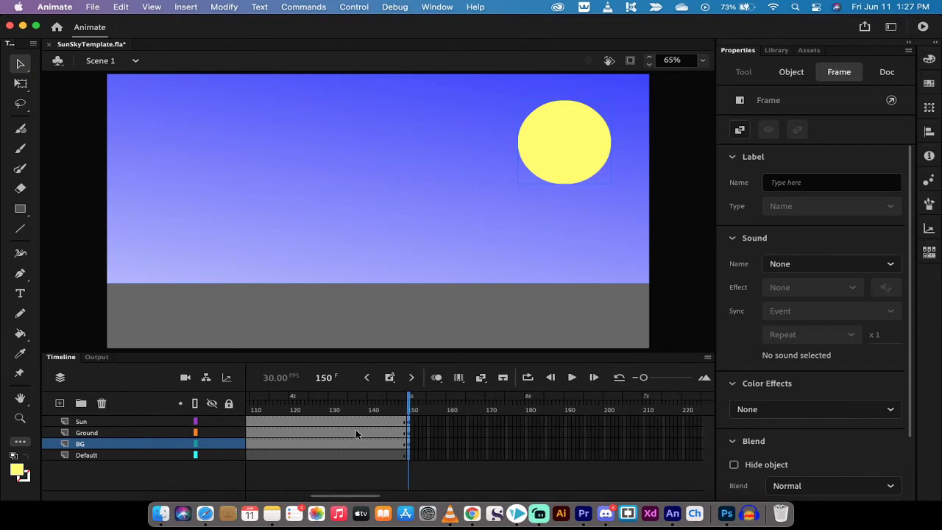
pyautogui.hscroll(-1, 356, 433)
pyautogui.hscroll(5, 355, 432)
pyautogui.hscroll(-7, 355, 433)
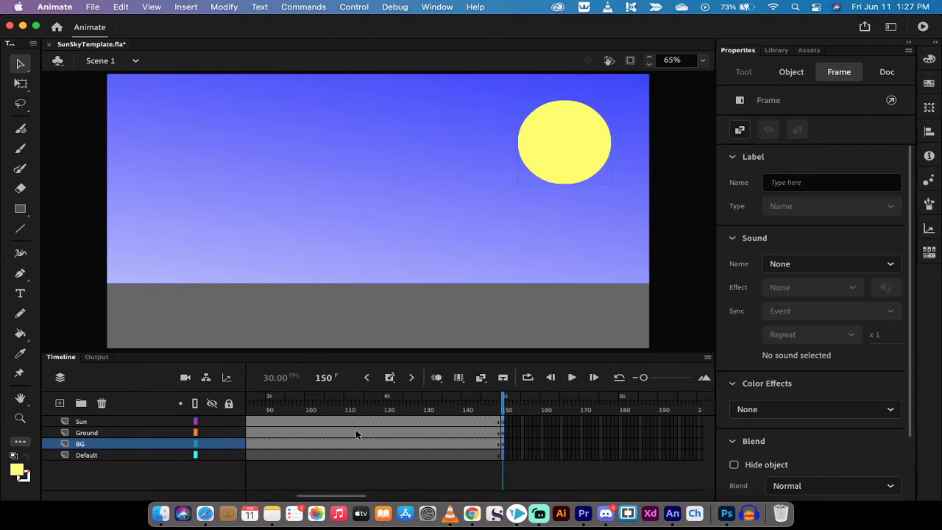
pyautogui.moveTo(456, 421); pyautogui.dragTo(225, 432)
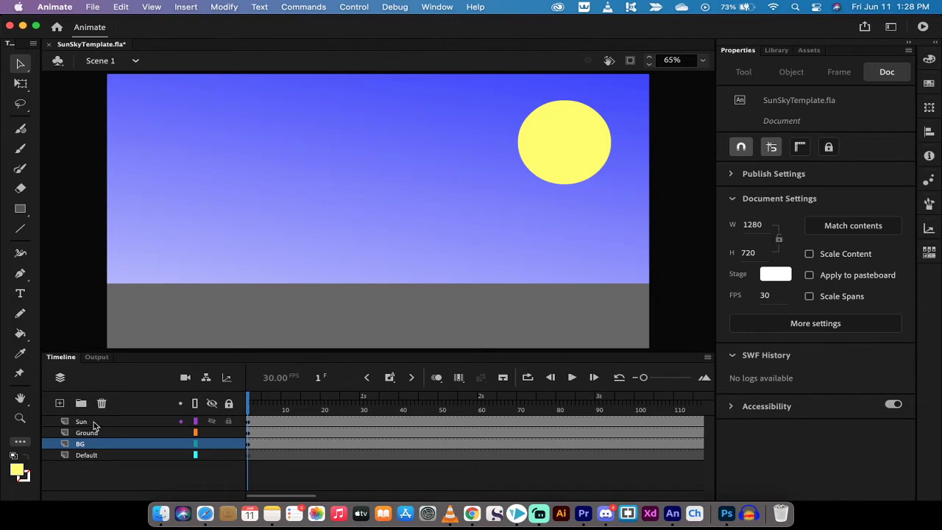
# On the Sun layer, move the playhead to frame 30 and select the yellow sun.
pyautogui.click(94, 425)
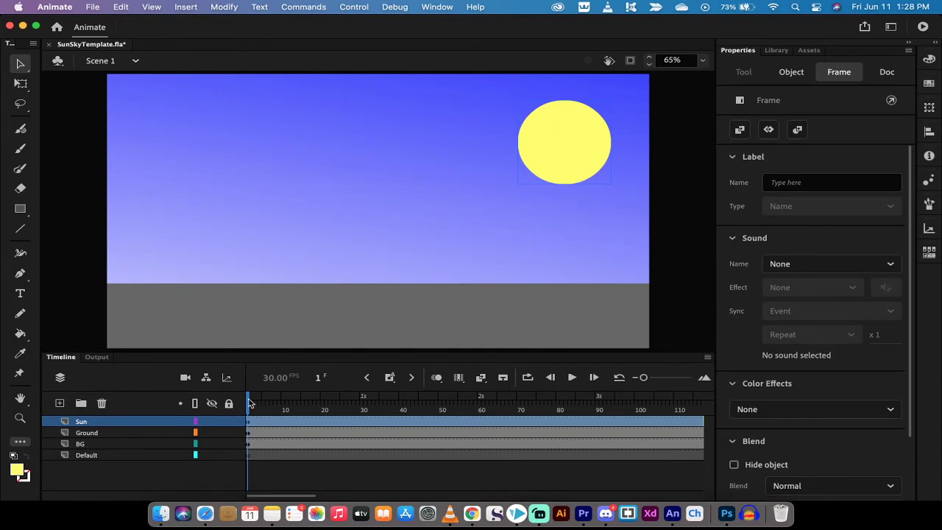
pyautogui.moveTo(249, 401); pyautogui.dragTo(361, 400)
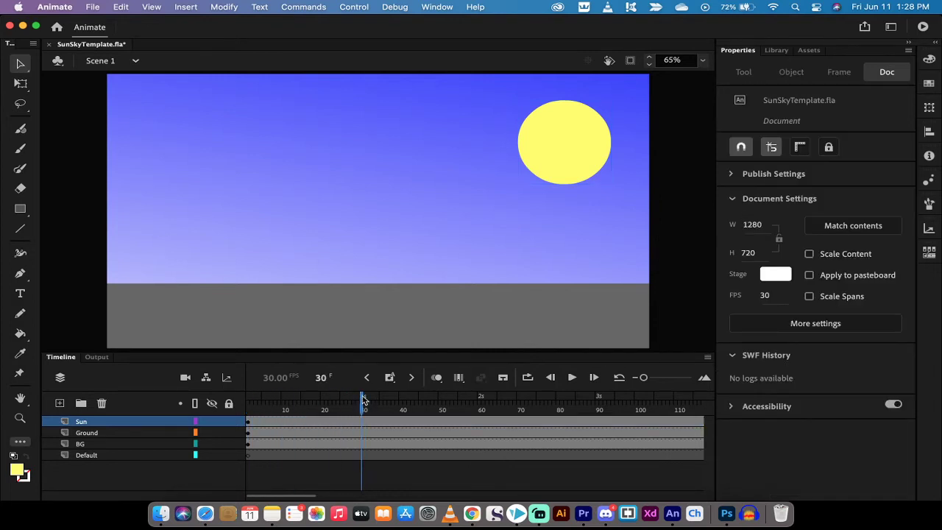
pyautogui.click(571, 136)
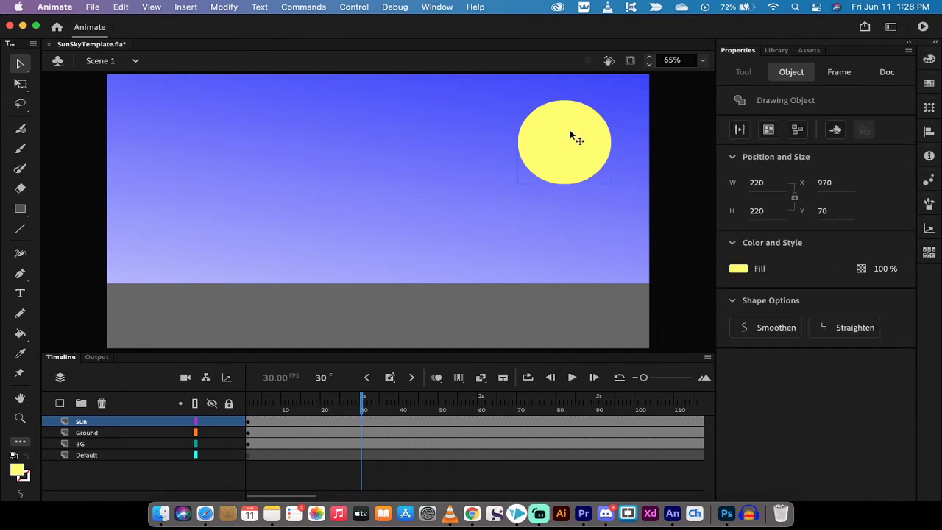
# Insert a keyframe at frame 30 on the Sun layer.
pyautogui.click(389, 377)
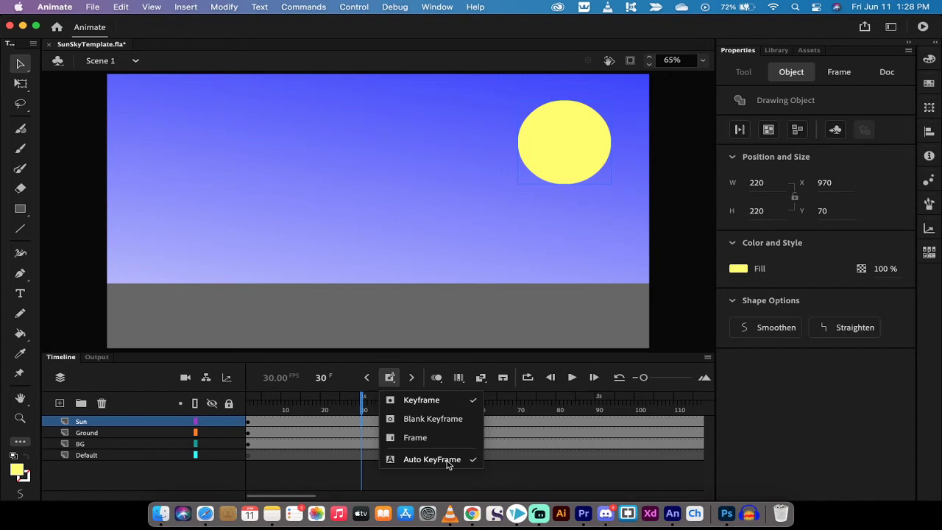
pyautogui.click(389, 377)
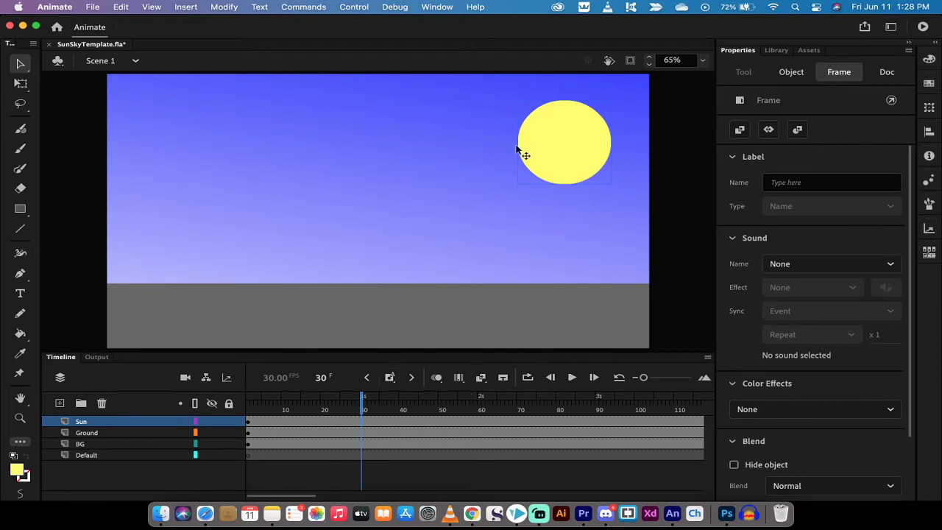
# Move the sun to X 710 at frame 30 and to X 470 at frame 60.
pyautogui.click(566, 149)
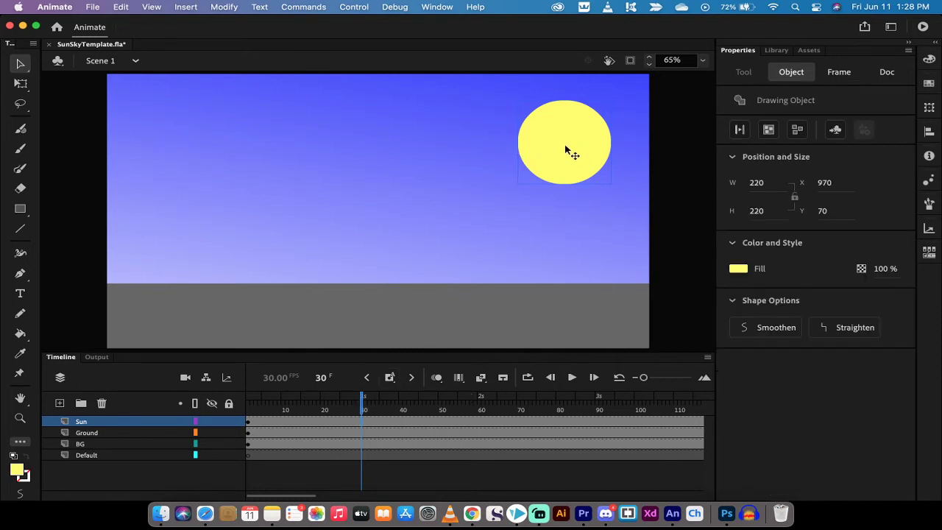
pyautogui.moveTo(576, 145); pyautogui.dragTo(459, 144)
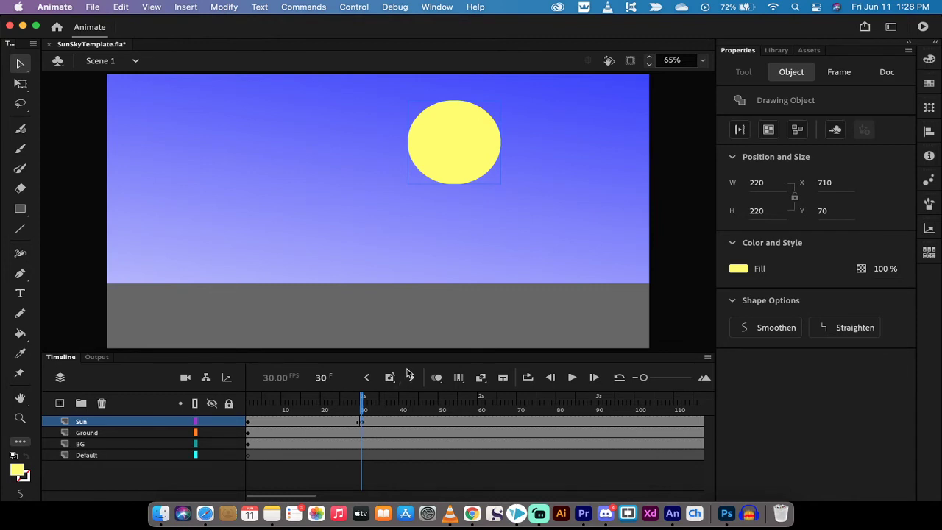
pyautogui.click(365, 407)
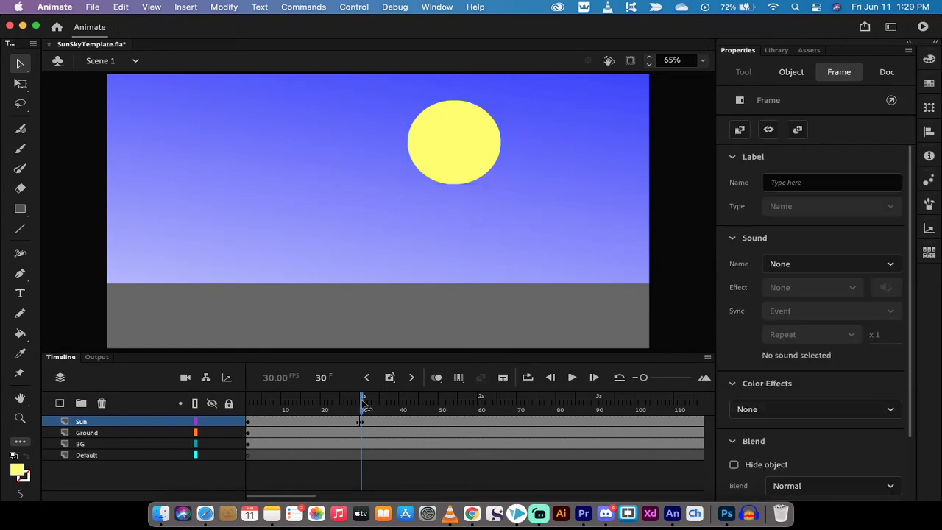
pyautogui.moveTo(366, 406); pyautogui.dragTo(482, 399)
pyautogui.click(458, 151)
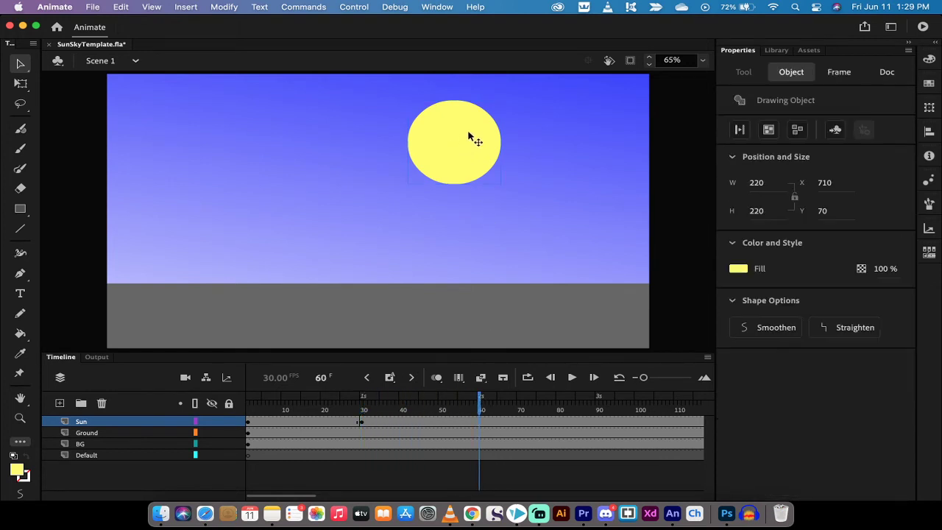
pyautogui.moveTo(469, 136); pyautogui.dragTo(367, 139)
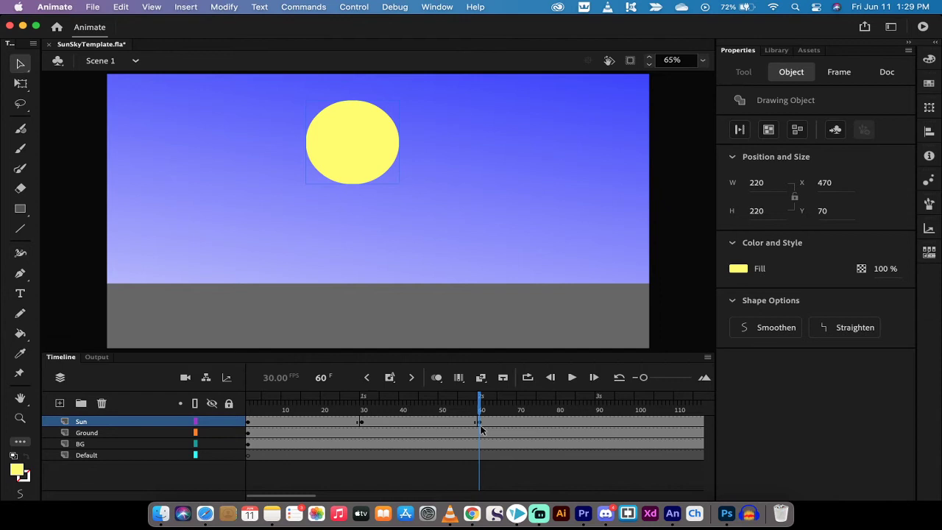
pyautogui.hscroll(5, 533, 429)
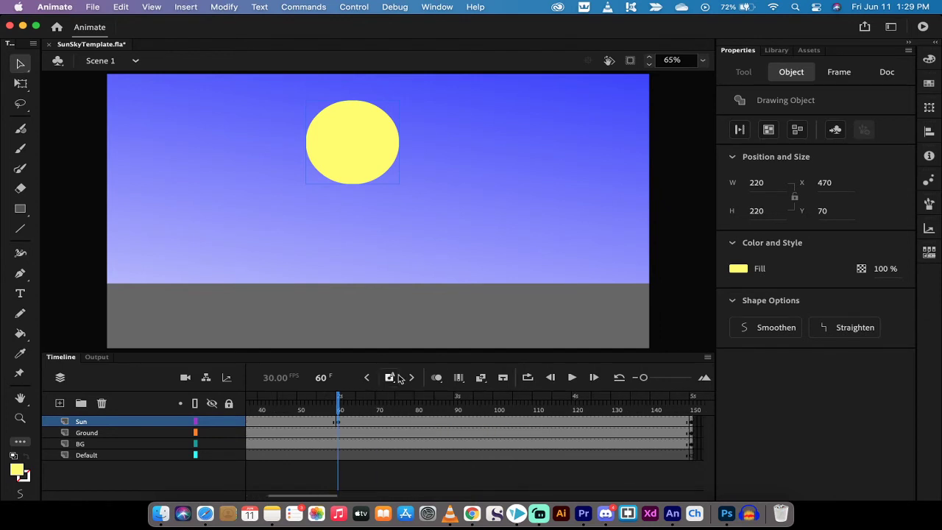
# Place the sun at X 240 (frame 90), X 10 (frame 120) and off-stage X -230 (frame 149).
pyautogui.click(456, 401)
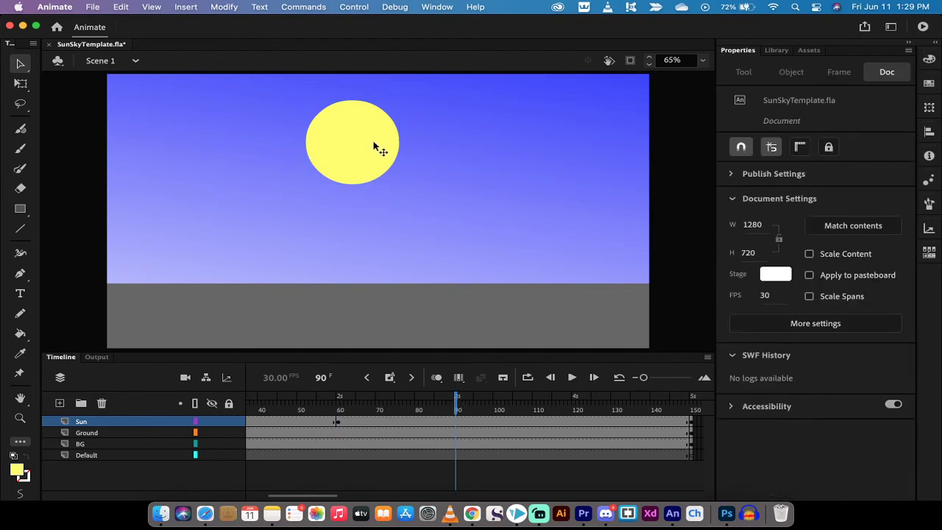
pyautogui.moveTo(375, 147)
pyautogui.mouseDown()
pyautogui.moveTo(266, 148)
pyautogui.moveTo(280, 150)
pyautogui.mouseUp()
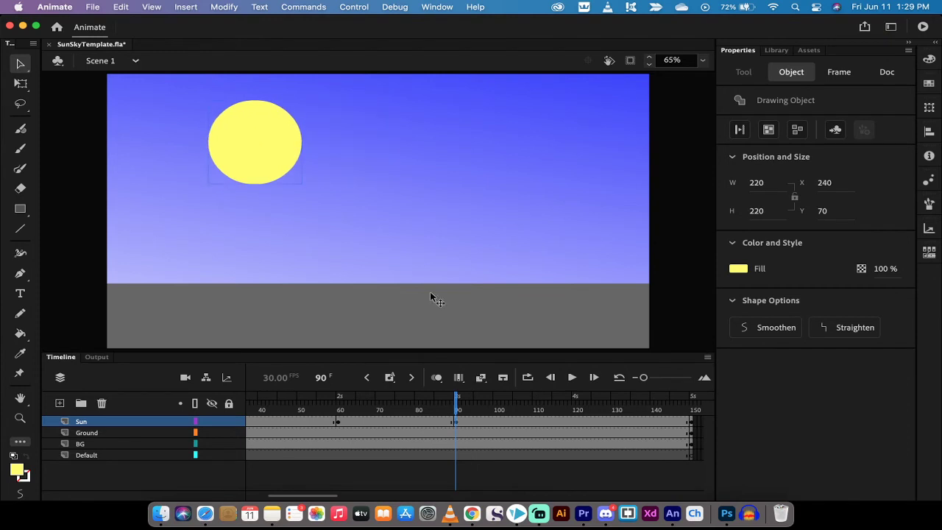
pyautogui.moveTo(464, 409); pyautogui.dragTo(574, 409)
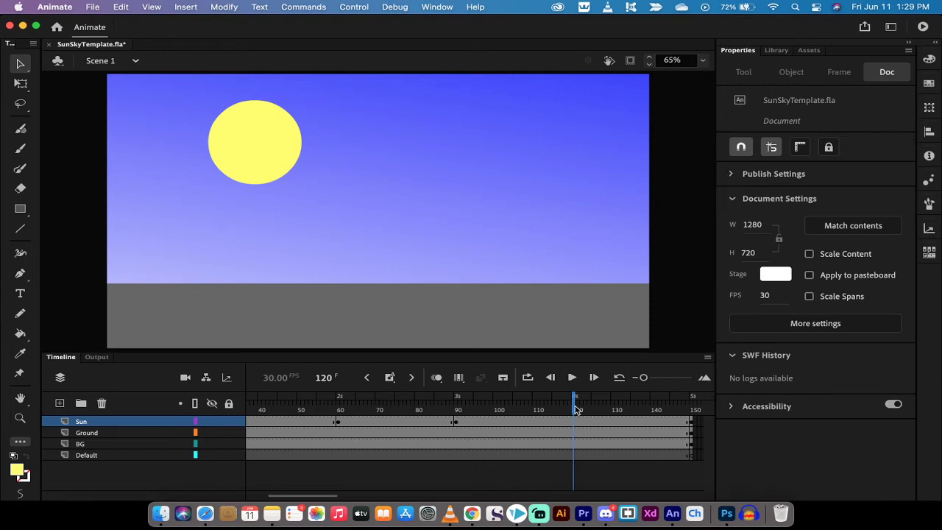
pyautogui.moveTo(248, 153); pyautogui.dragTo(152, 151)
pyautogui.hscroll(5, 588, 403)
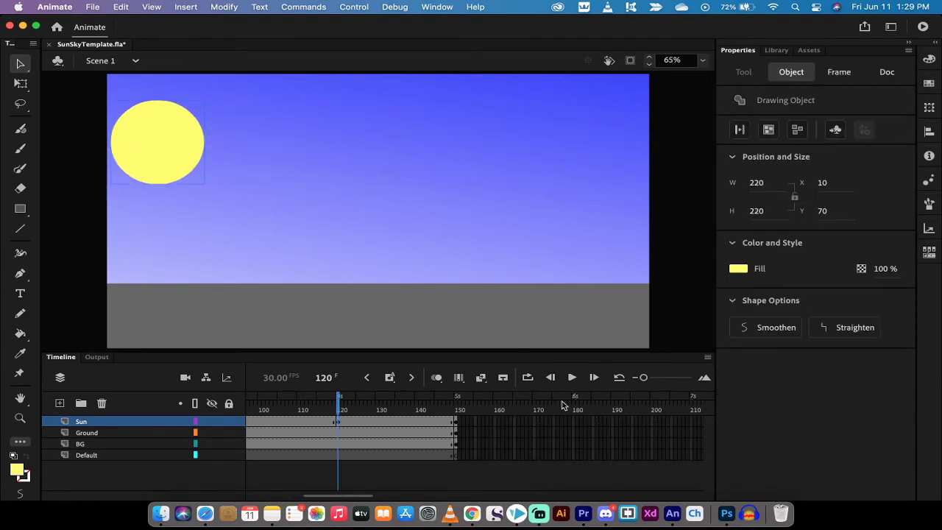
pyautogui.moveTo(338, 399); pyautogui.dragTo(452, 403)
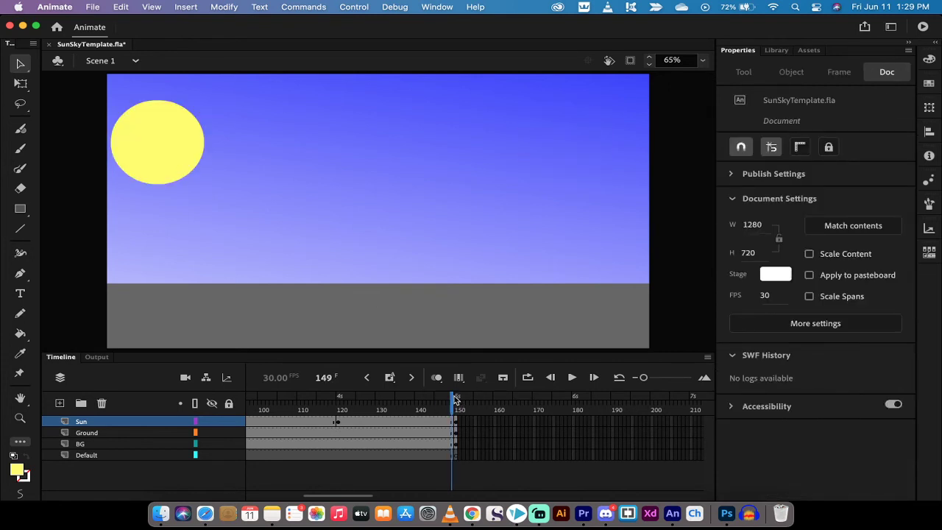
pyautogui.click(169, 151)
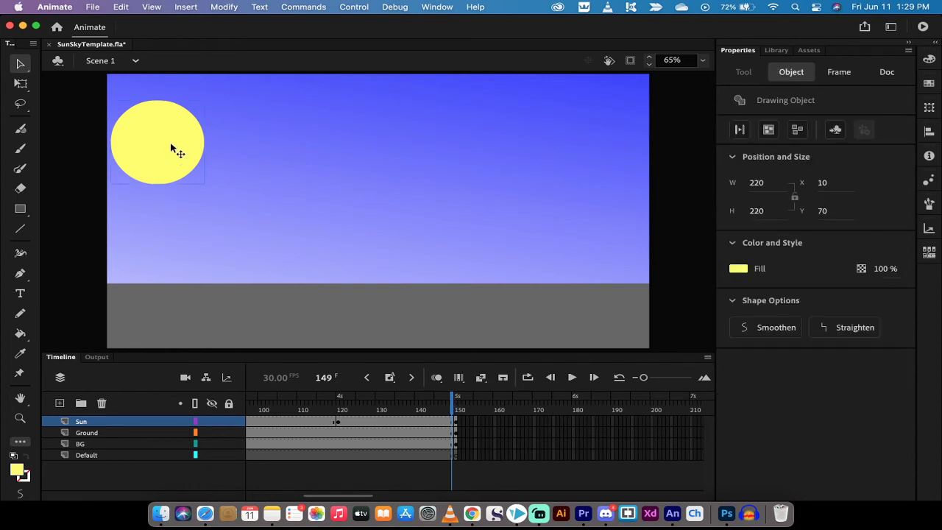
pyautogui.moveTo(177, 152); pyautogui.dragTo(69, 143)
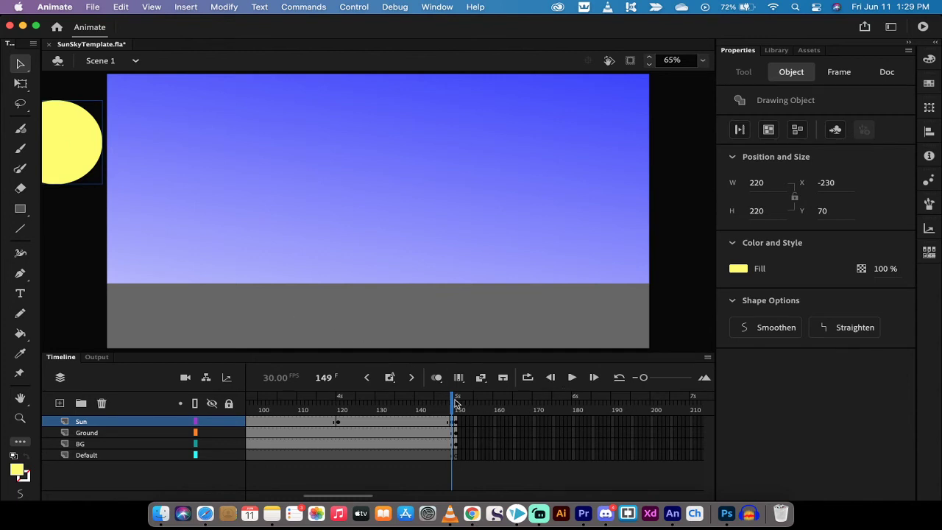
pyautogui.moveTo(455, 403); pyautogui.dragTo(197, 425)
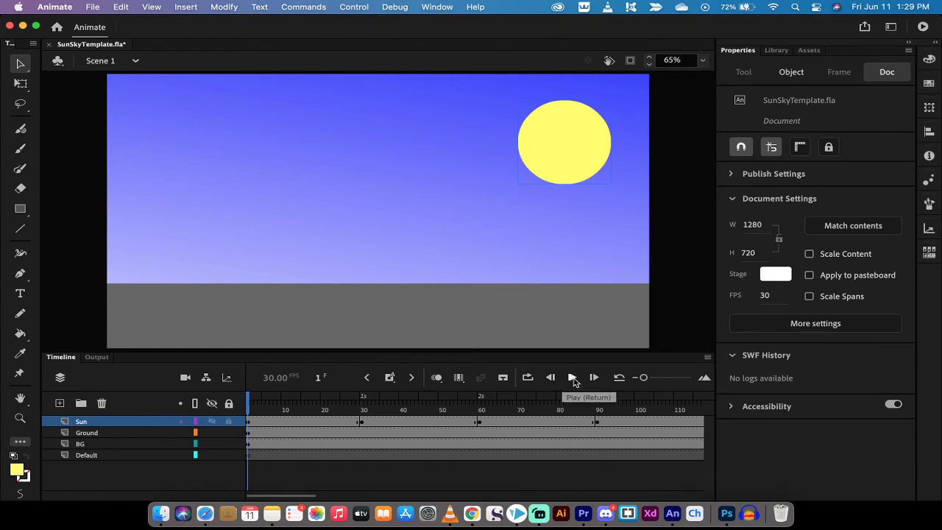
pyautogui.click(572, 378)
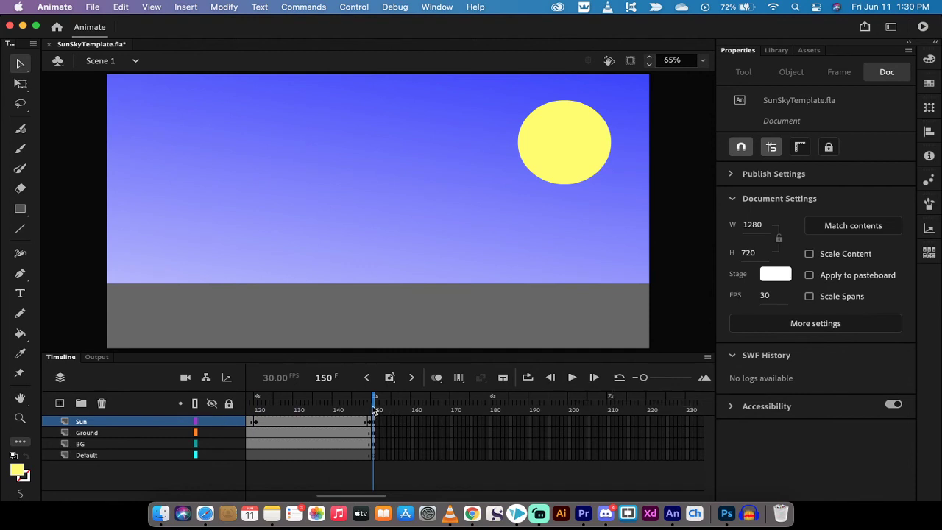
pyautogui.moveTo(377, 408); pyautogui.dragTo(168, 422)
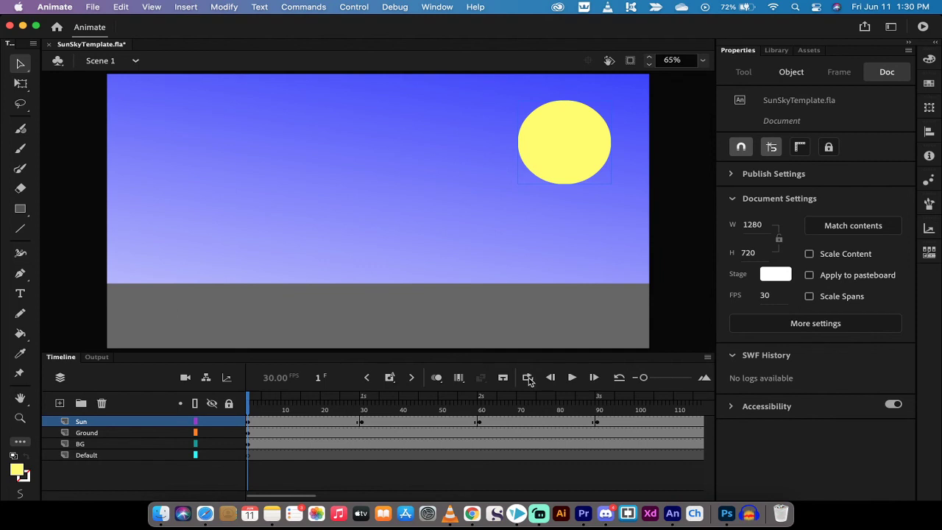
# Enable looping over the full frame range, then play and pause the sun animation.
pyautogui.click(527, 378)
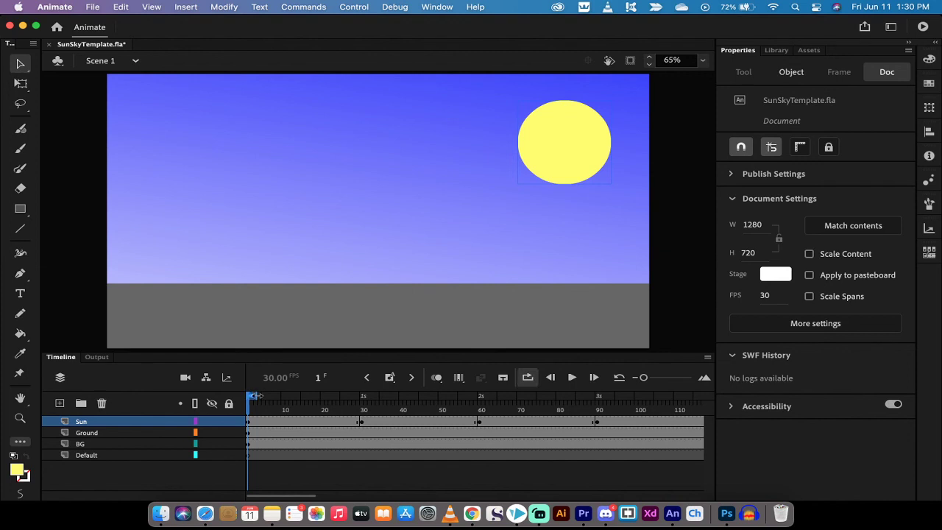
pyautogui.moveTo(258, 395); pyautogui.dragTo(698, 403)
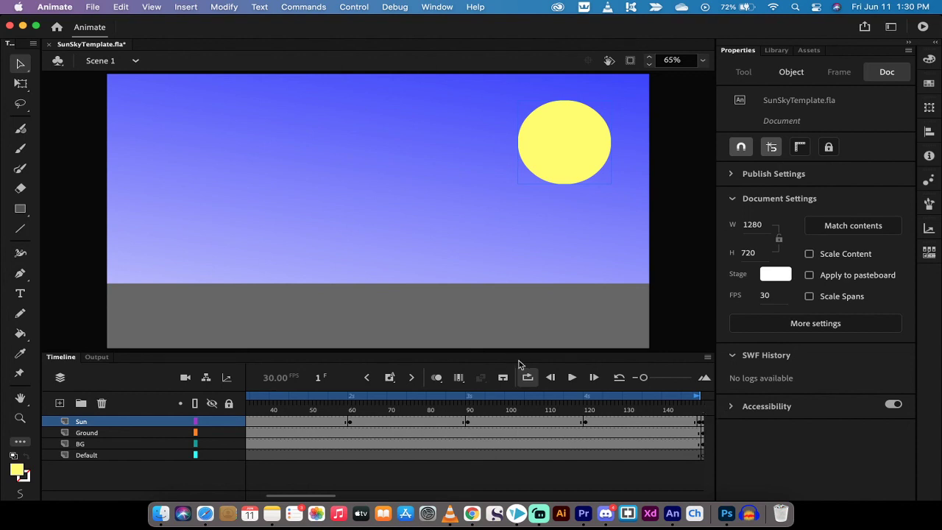
pyautogui.click(572, 378)
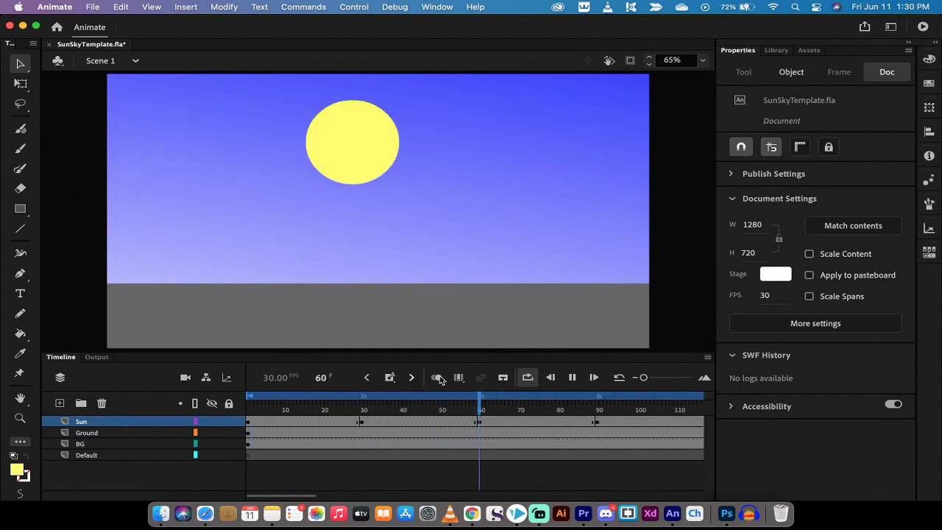
pyautogui.click(572, 378)
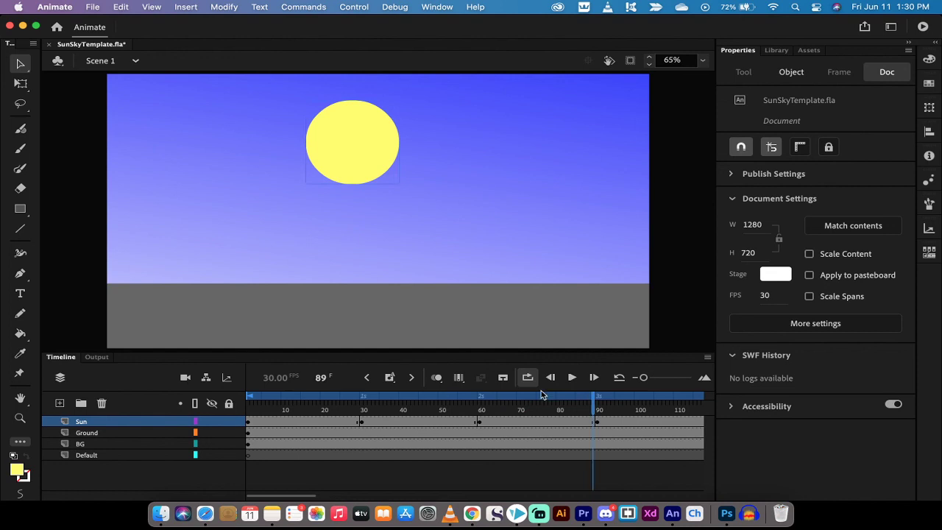